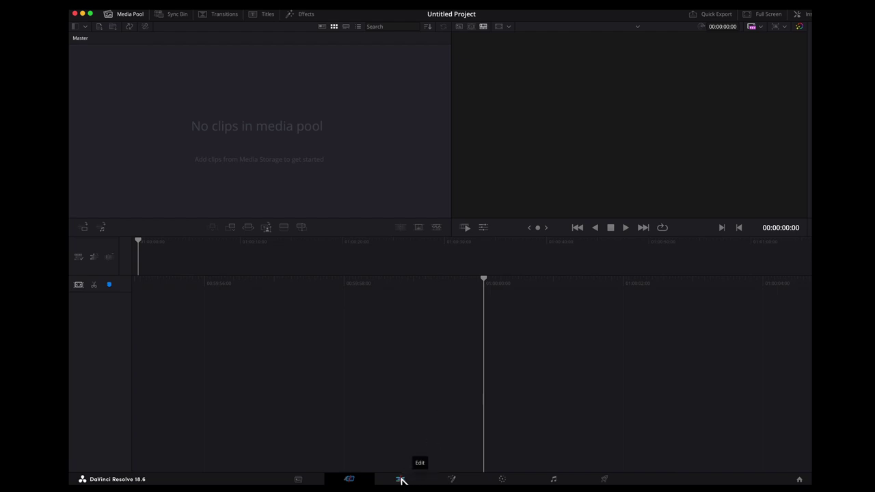
Switch from the Cut page to the Edit page
left_click(401, 480)
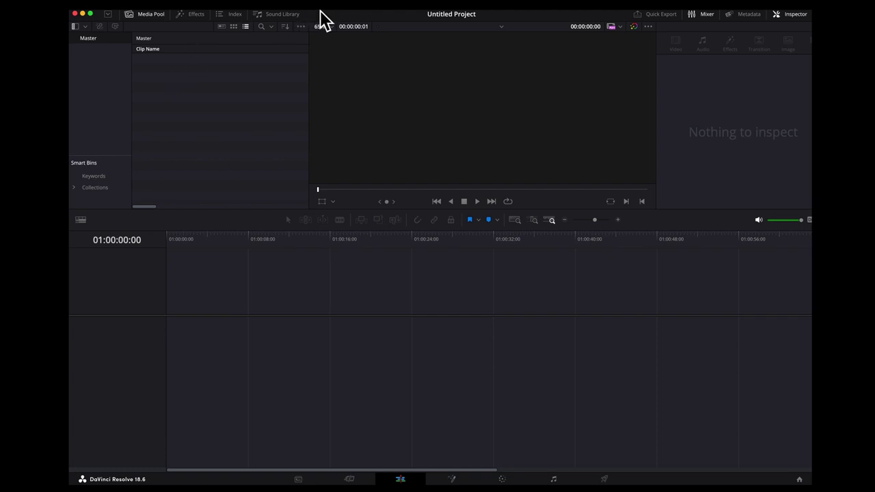
Create Timeline 1 from the Media Pool using default settings
right_click(194, 86)
mouse_move(218, 91)
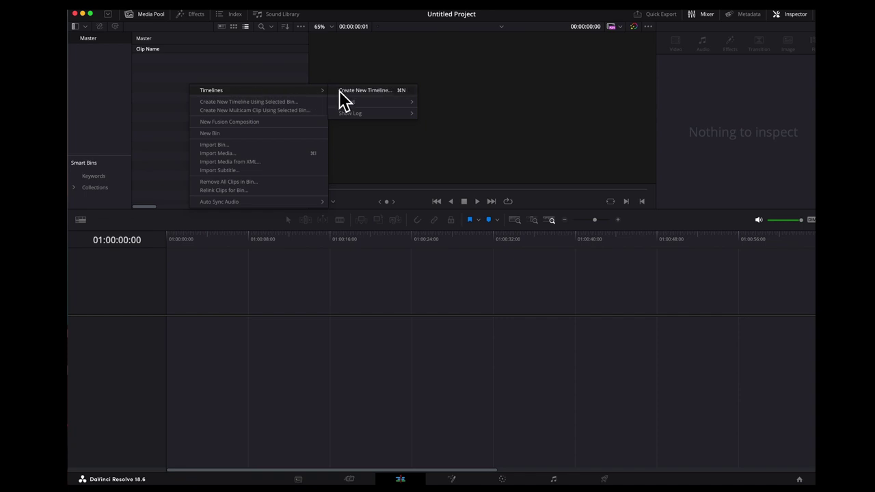
left_click(363, 93)
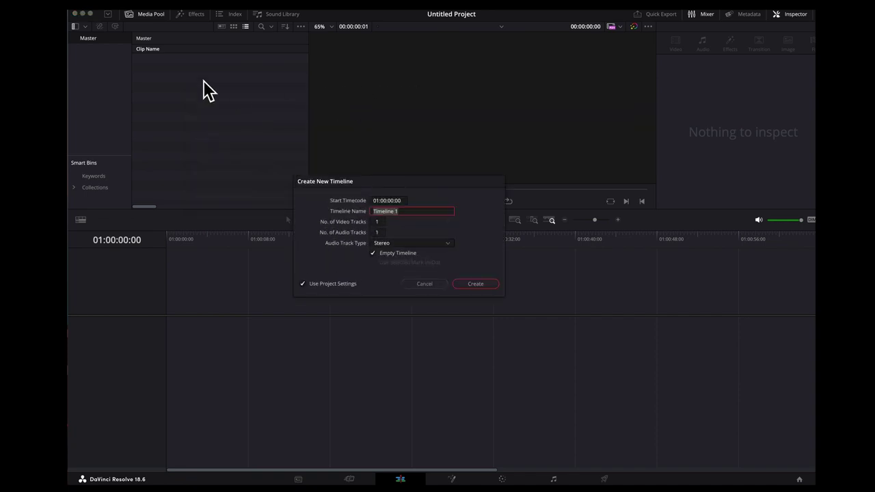
left_click(482, 286)
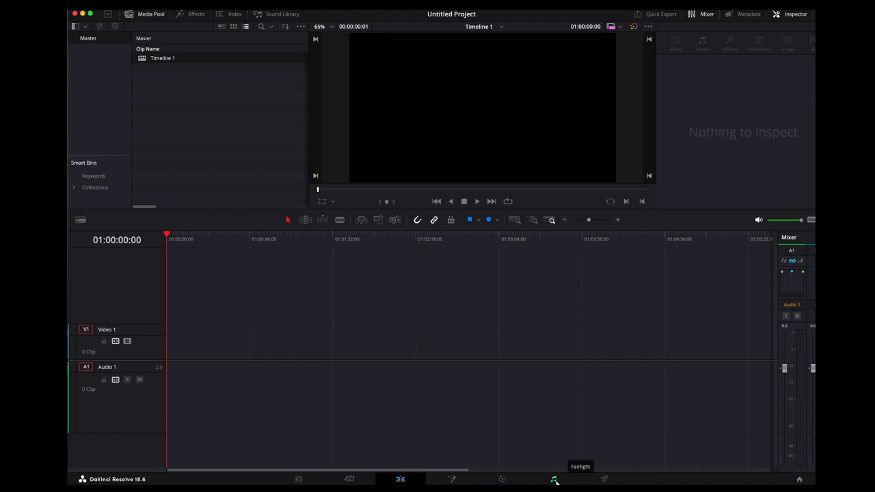
Open the Fairlight page and park the playhead at 01:00:13:07
left_click(556, 480)
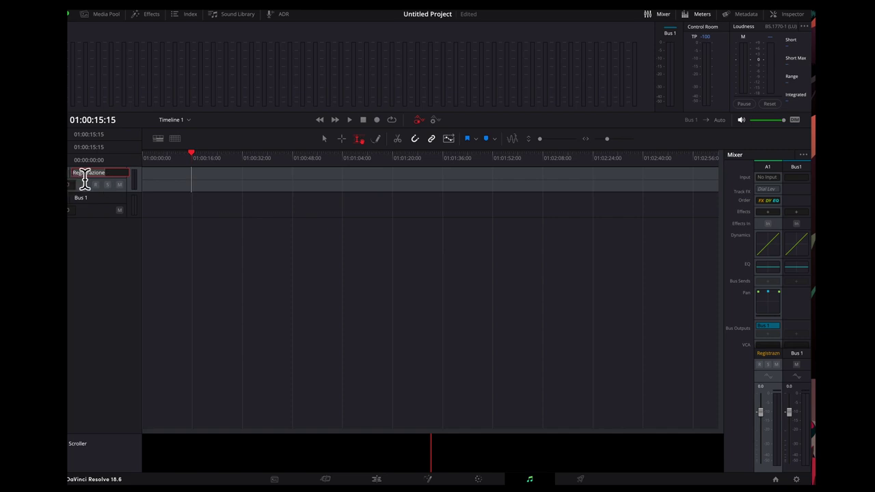
left_click(179, 216)
left_click(184, 224)
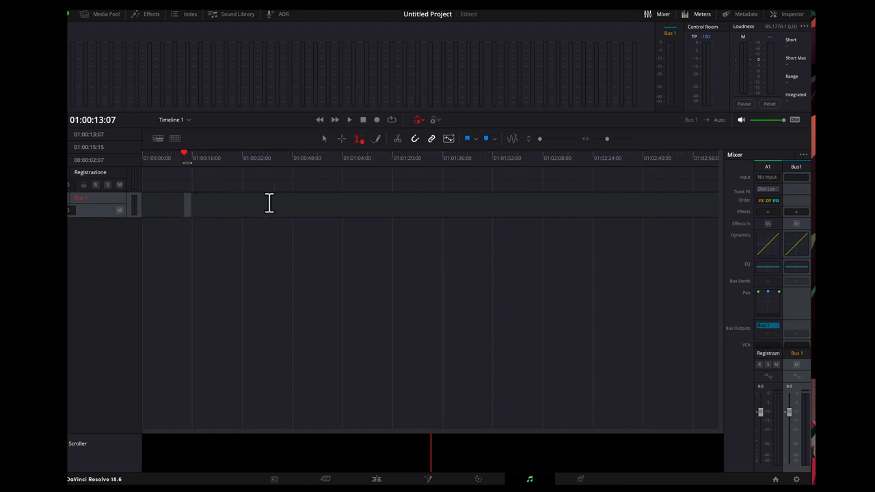
Set the Registrazione level to +0.9 and Bus 1 to -0.1, and confirm the track name Registrazione
left_click(775, 168)
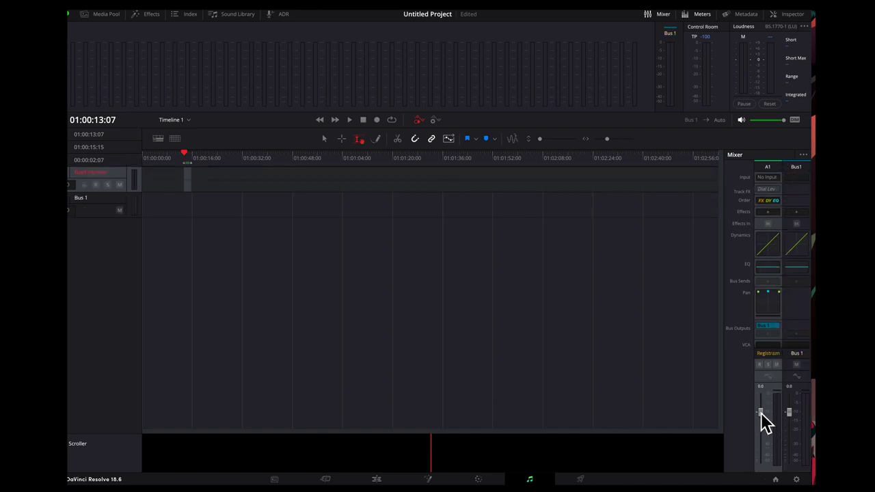
mouse_move(762, 418)
left_mouse_down()
mouse_move(765, 437)
mouse_move(763, 410)
left_mouse_up()
left_click_drag(790, 407, 790, 413)
double_click(120, 175)
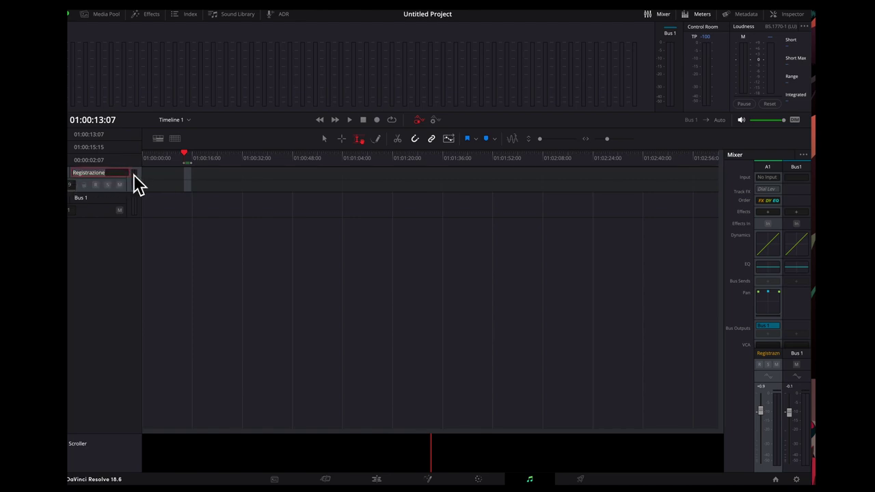
left_click(142, 183)
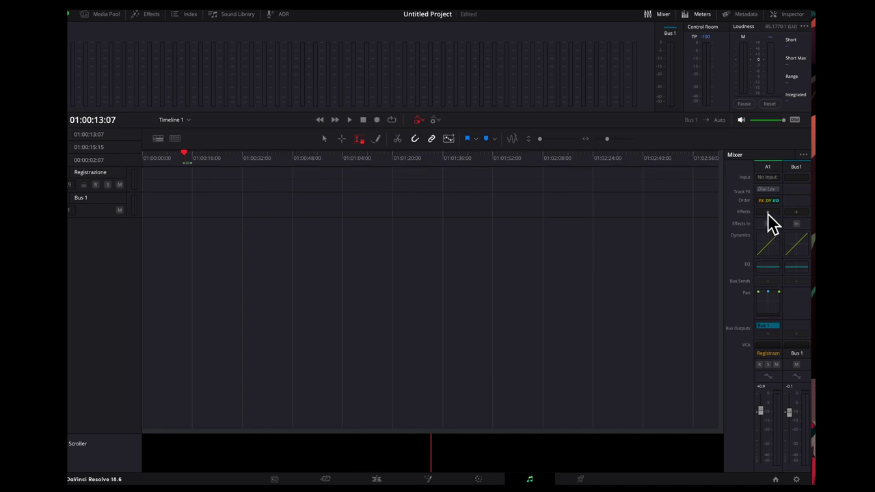
Open A1's input patching and select both Volt 276 audio input channels as sources
left_click(768, 176)
left_click(774, 199)
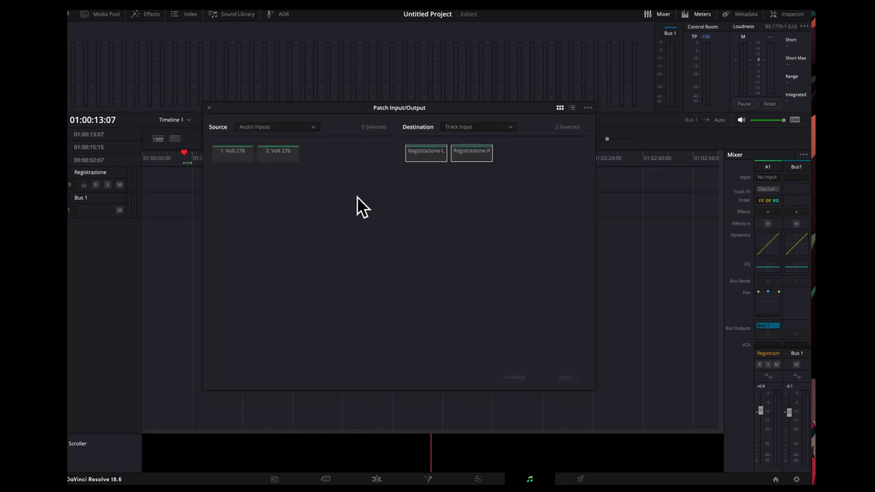
left_click(312, 128)
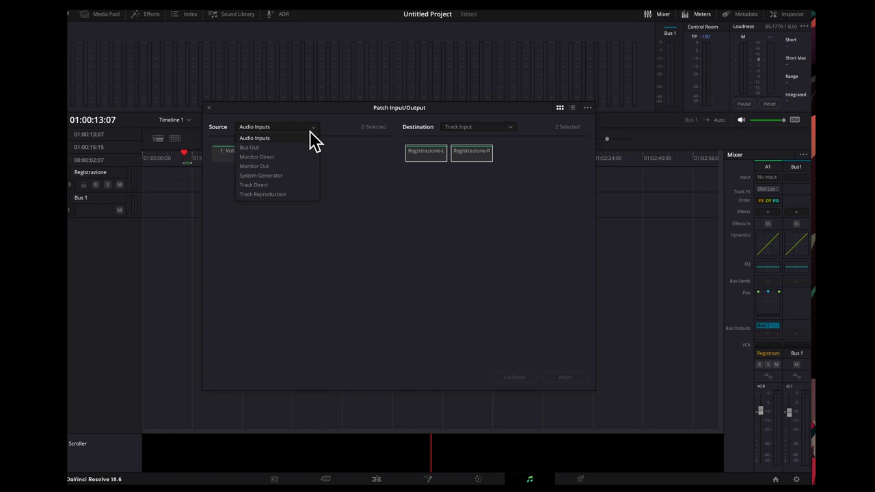
left_click(262, 222)
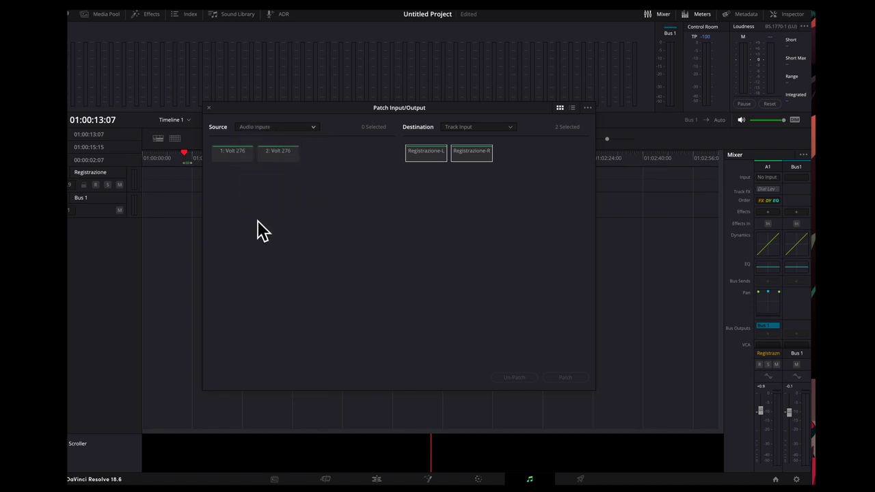
left_click(238, 155)
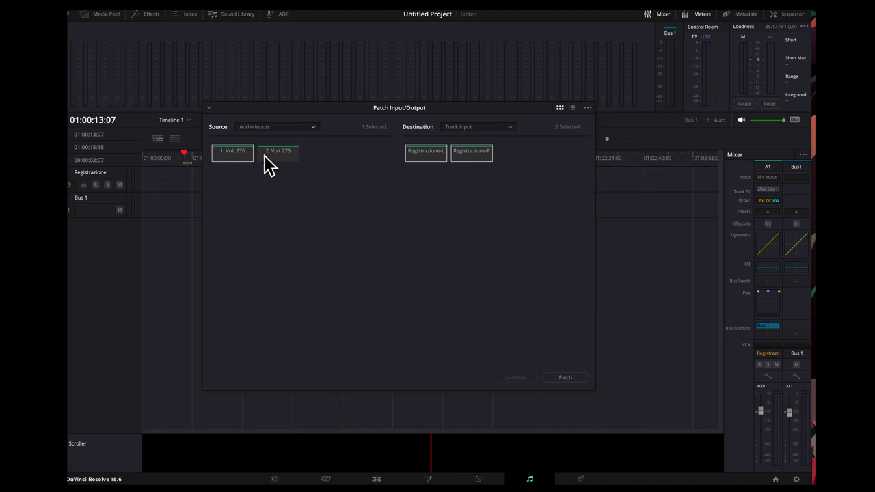
left_click(266, 156)
Patch the Volt 276 inputs to Registrazione-L and Registrazione-R, then close the window
left_click(439, 155)
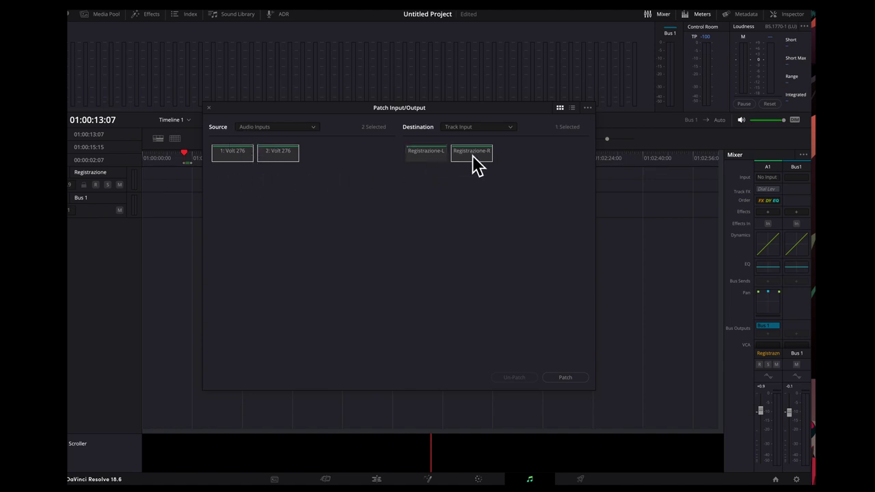
left_click(469, 163)
left_click(424, 160)
left_click_drag(305, 107, 356, 106)
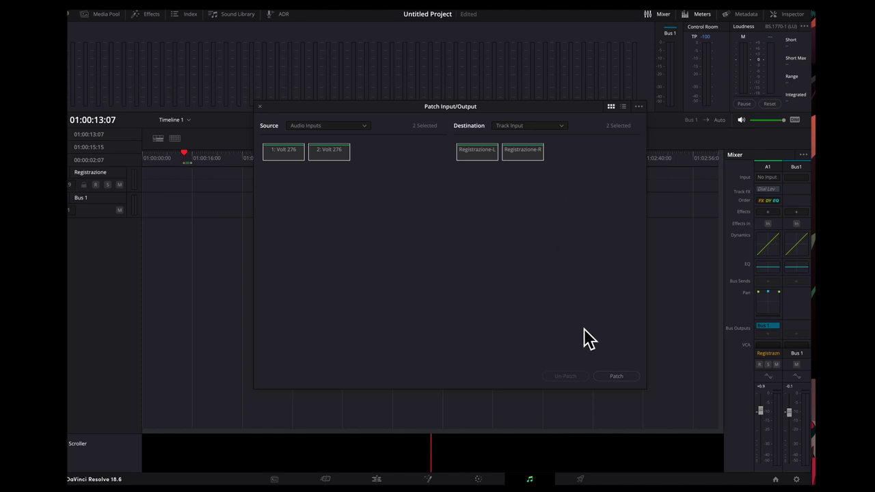
left_click(618, 376)
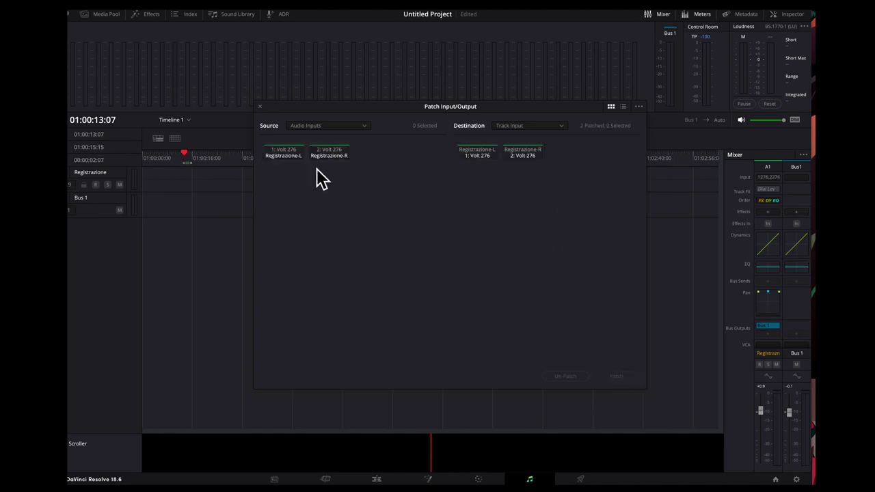
left_click(261, 107)
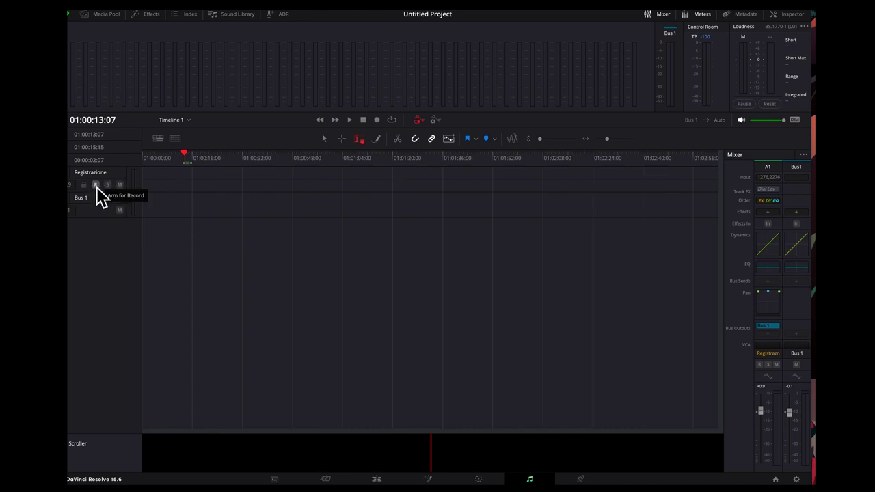
Arm the Registrazione track and record a short voice take
left_click(96, 186)
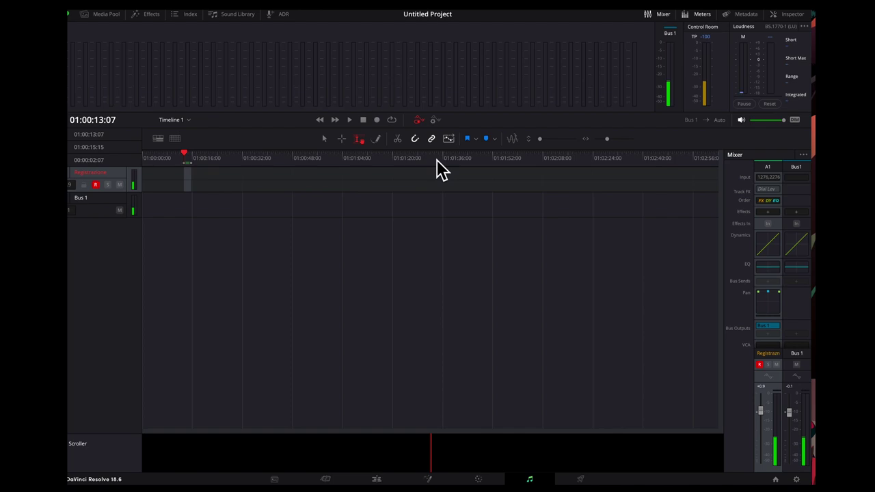
left_click(378, 119)
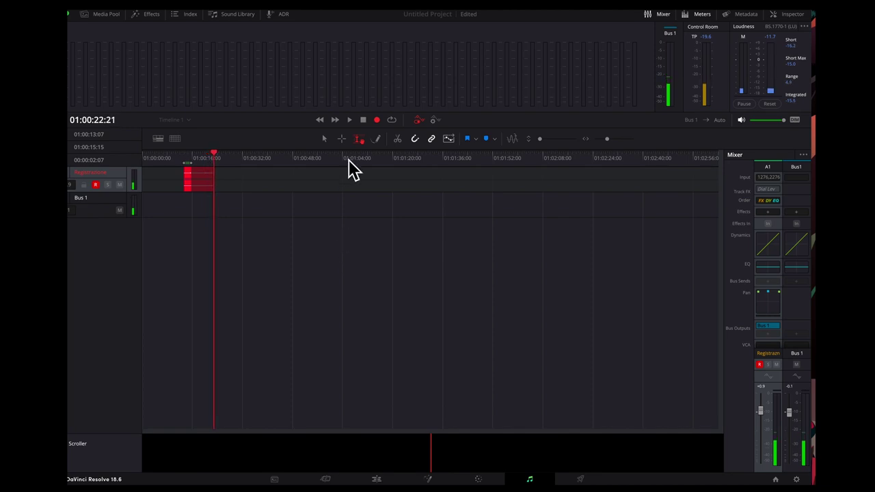
left_click(364, 123)
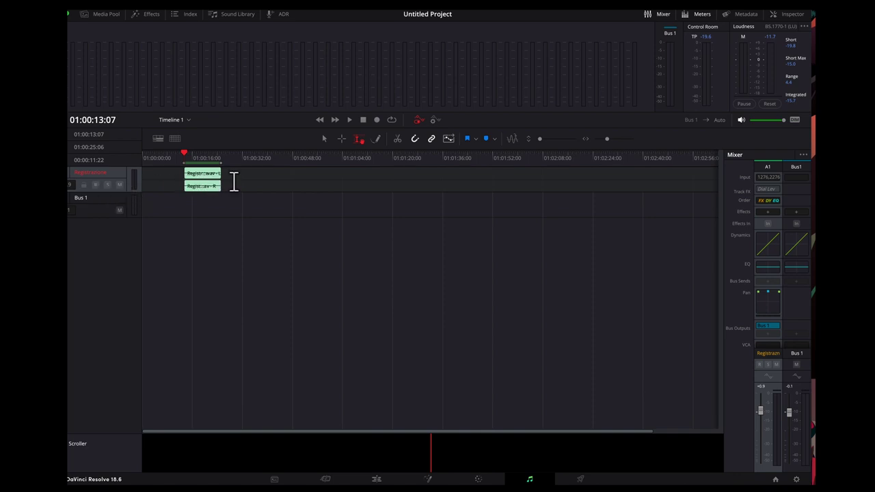
Normalize the recorded clip to a True Peak target of -6.0 dBTP
left_click(203, 185)
left_click(191, 179)
right_click(190, 180)
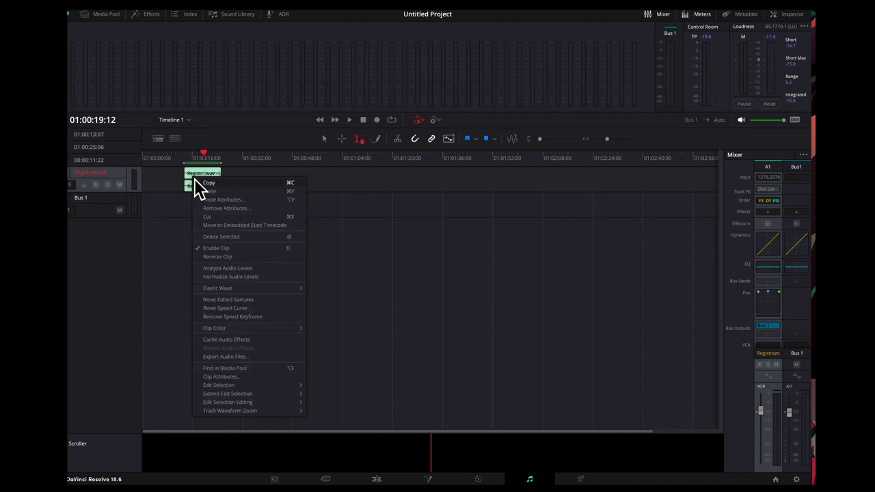
left_click(218, 277)
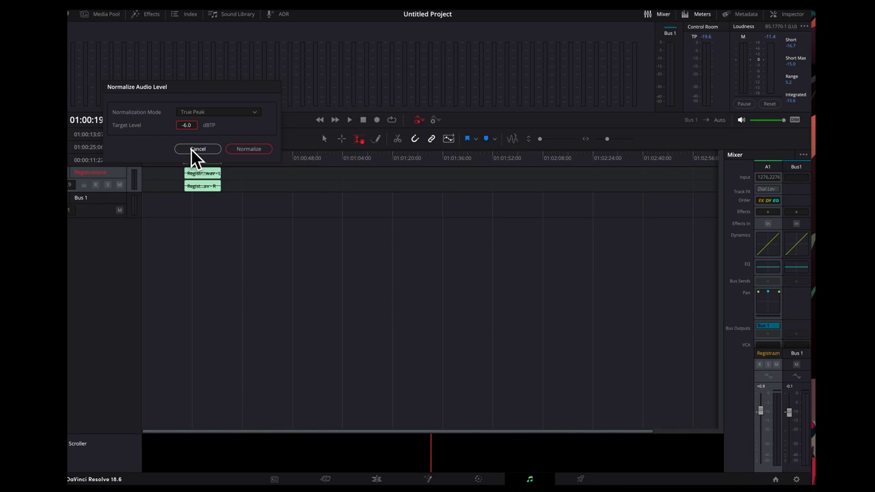
left_click(253, 149)
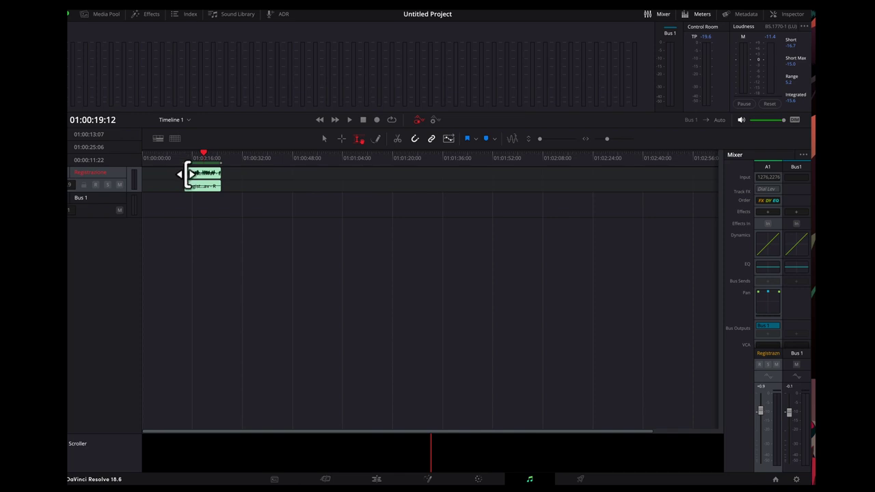
In the clip's Clip Attributes, set the right source channel to Embedded Channel 1
right_click(200, 172)
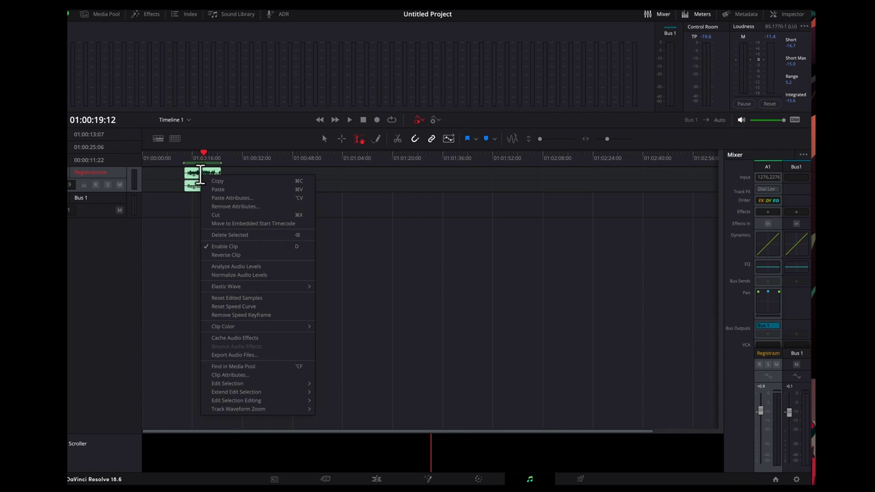
left_click(230, 375)
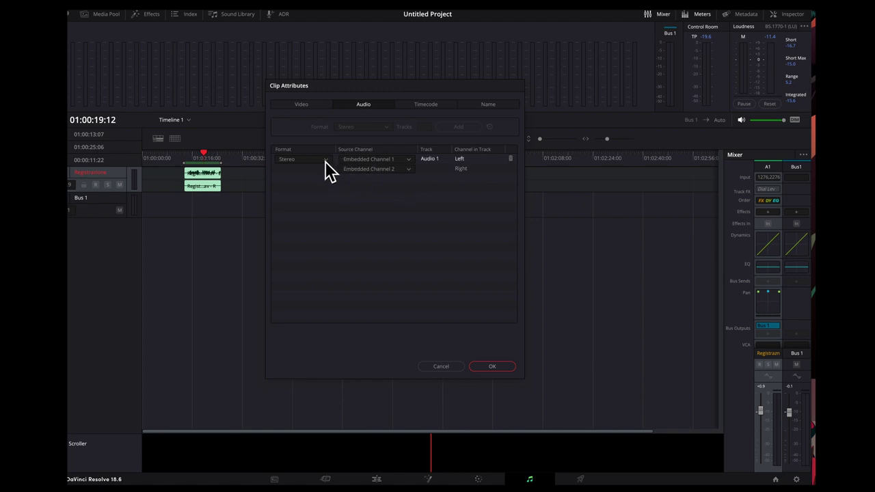
left_click(369, 169)
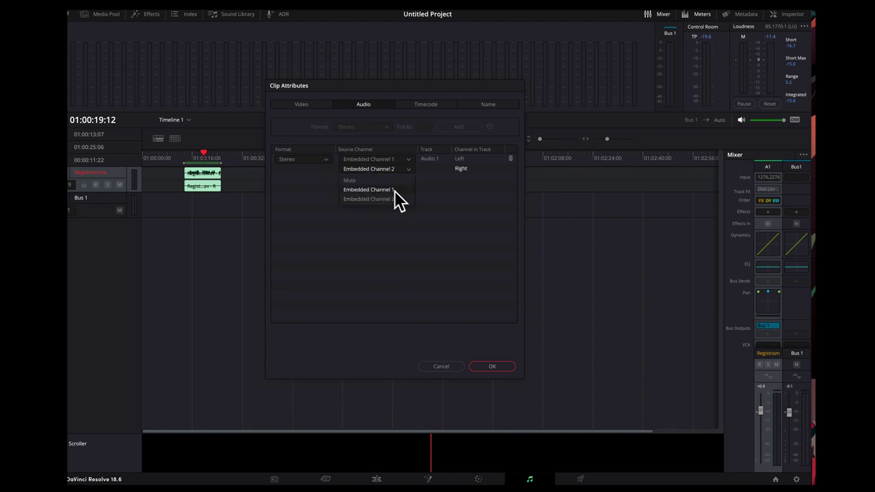
left_click(395, 191)
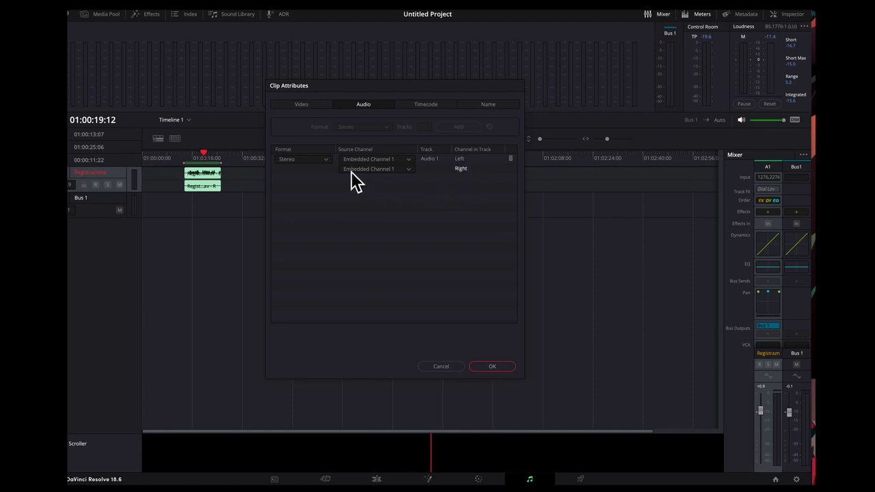
left_click(491, 367)
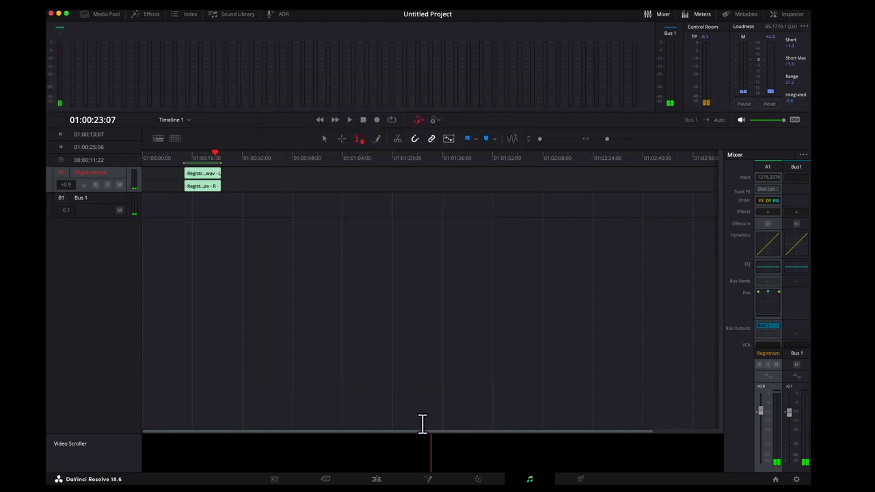
Return to the Edit page, zoom in on the recording's end, and park the playhead at 01:00:23:15
left_click(377, 479)
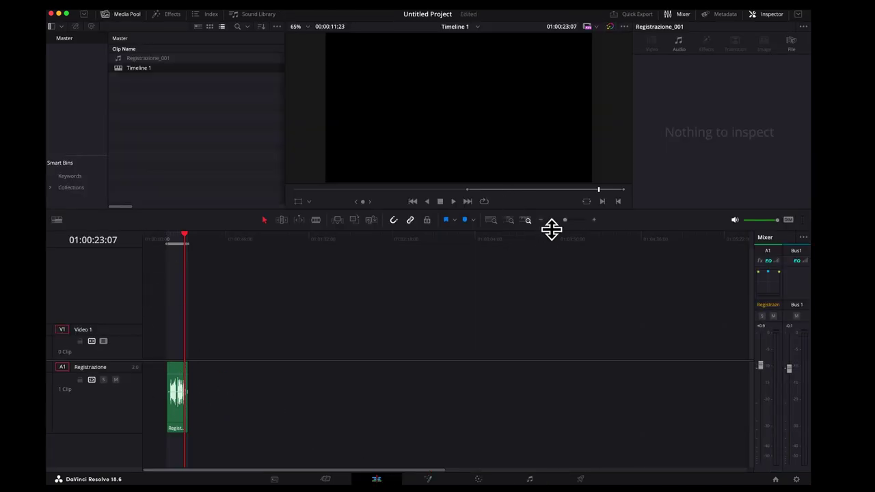
left_click(491, 220)
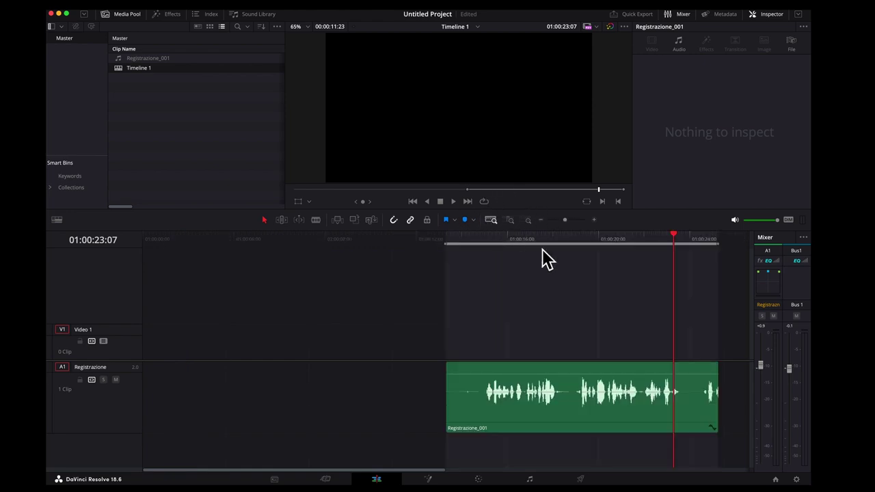
left_click(510, 220)
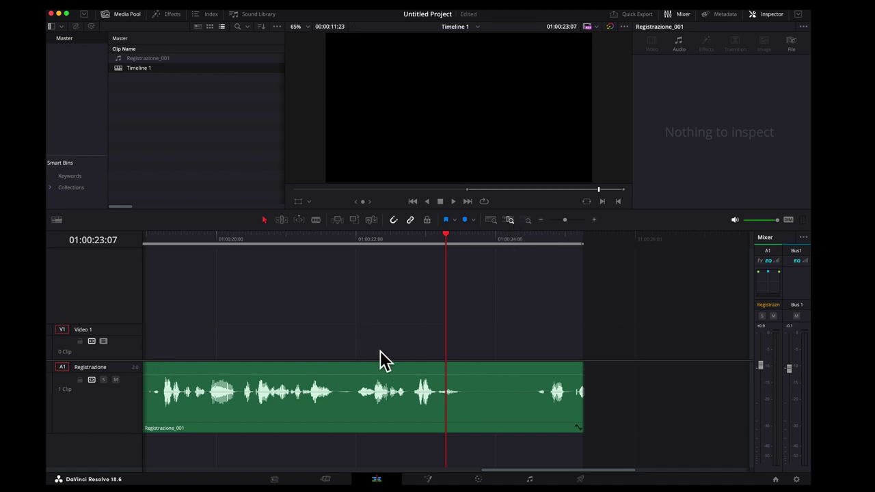
left_click_drag(567, 220, 578, 228)
left_click(509, 220)
left_click_drag(446, 236, 469, 235)
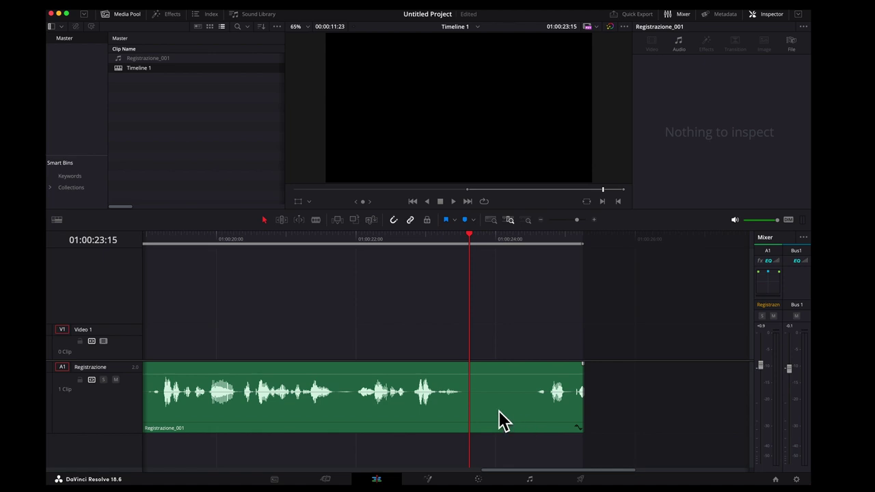
Blade the recording at the playhead and where speech resumes, then delete the silent middle piece
key("b")
left_click(470, 415)
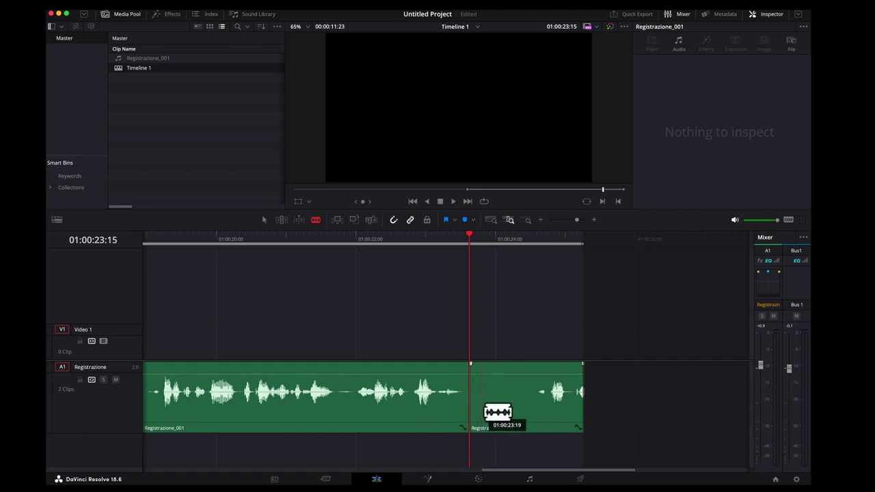
left_click(527, 407)
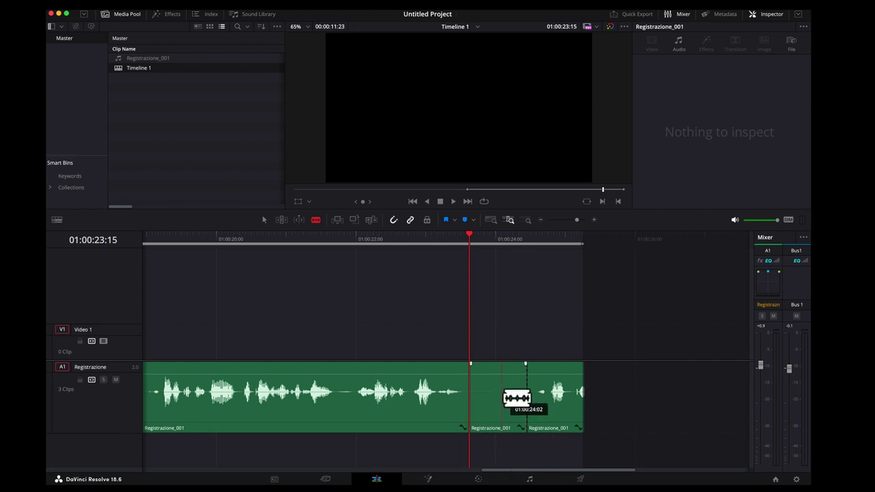
key("a")
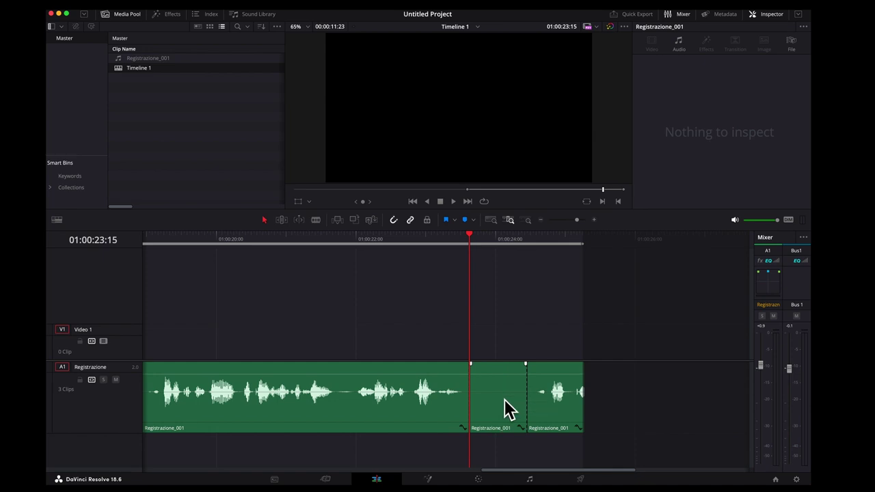
left_click(506, 408)
mouse_move(504, 407)
left_mouse_down()
mouse_move(505, 439)
mouse_move(503, 389)
left_mouse_up()
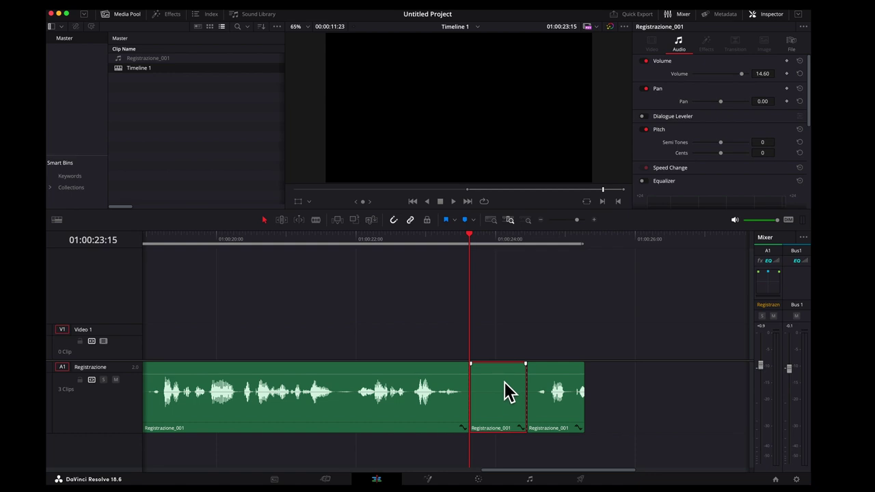
key("BackSpace")
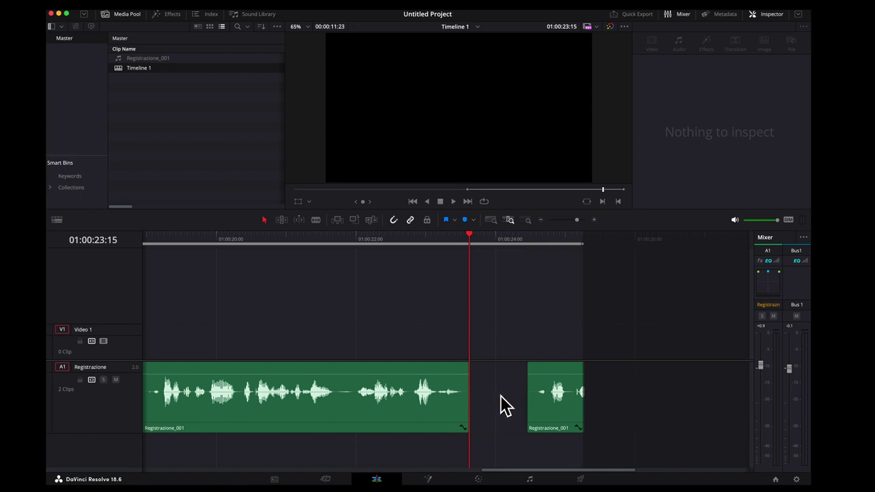
Remove the gap so the last clip follows the first, and save the project
left_click(504, 403)
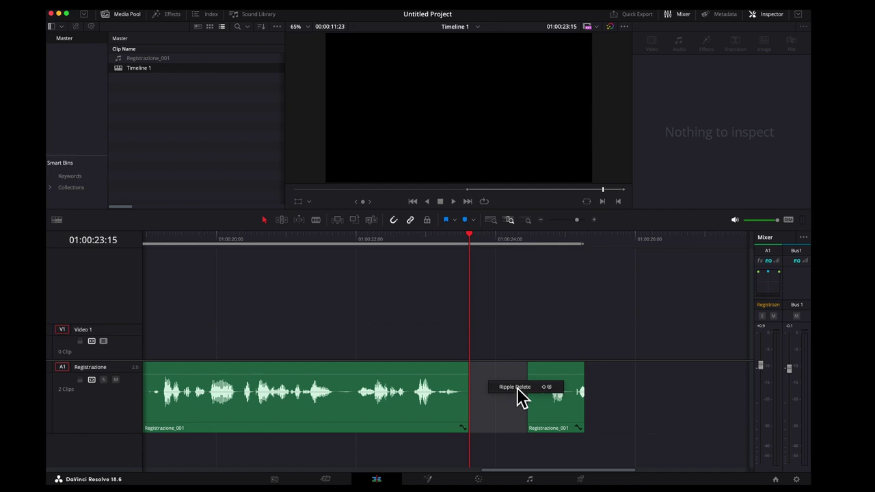
left_click(517, 389)
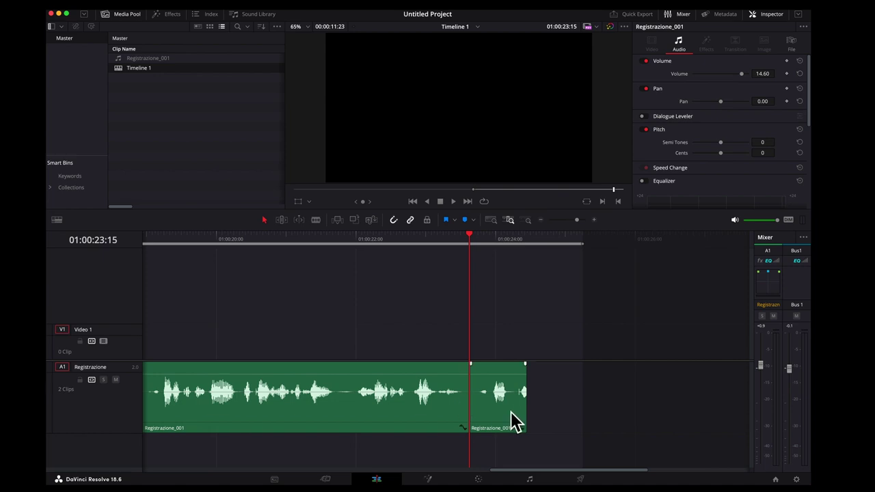
mouse_move(511, 412)
left_mouse_down()
mouse_move(587, 413)
mouse_move(486, 432)
mouse_move(503, 434)
left_mouse_up()
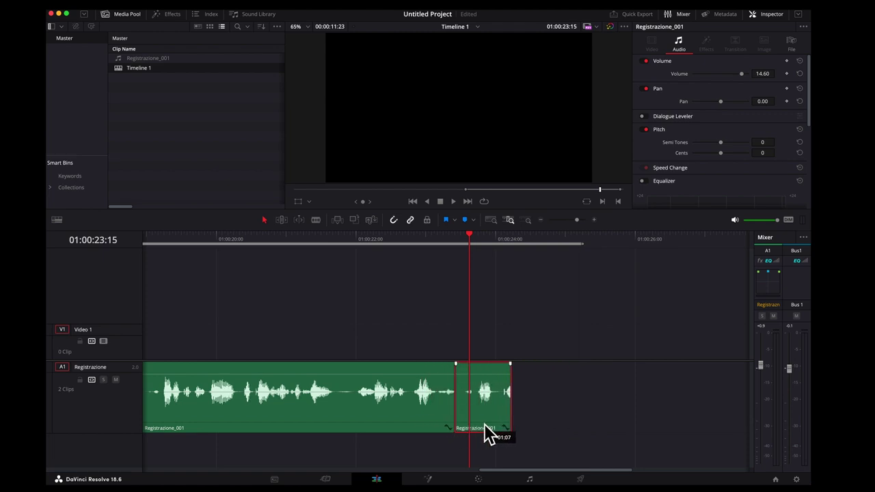
left_click_drag(503, 434, 504, 434)
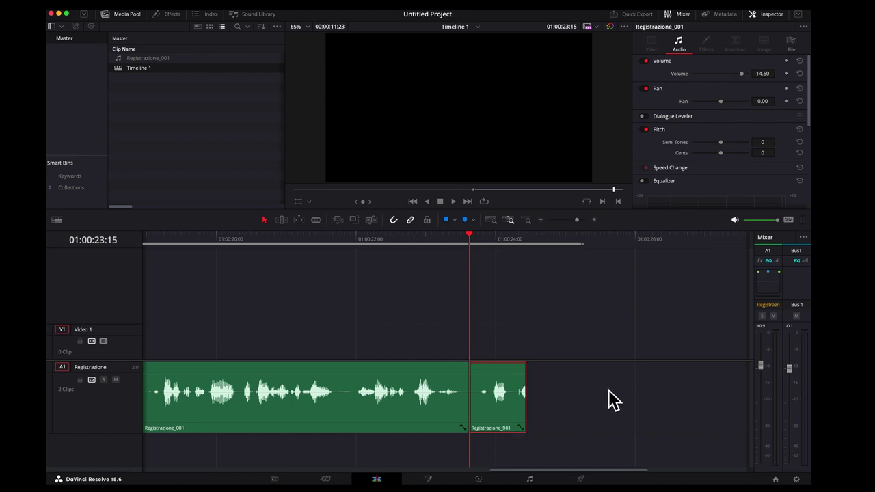
key("super+s")
Reopen a gap before the last clip and remove it again so the clips join
left_click_drag(502, 407, 550, 407)
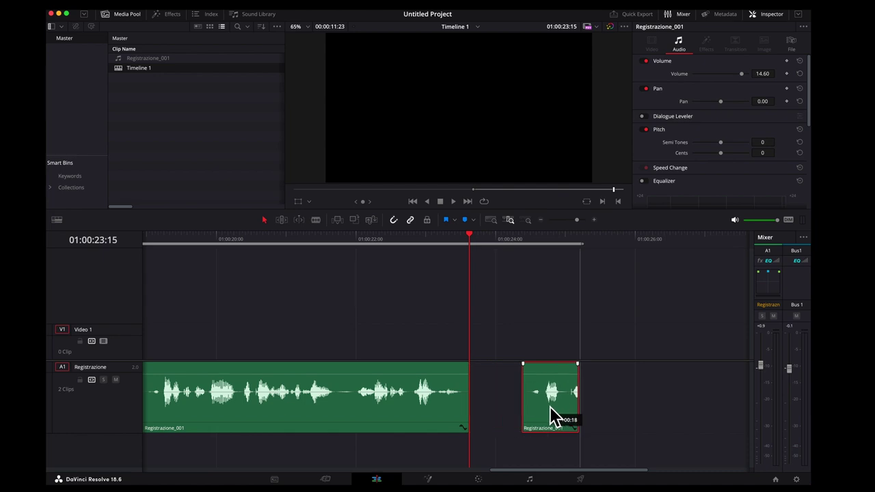
left_click(492, 402)
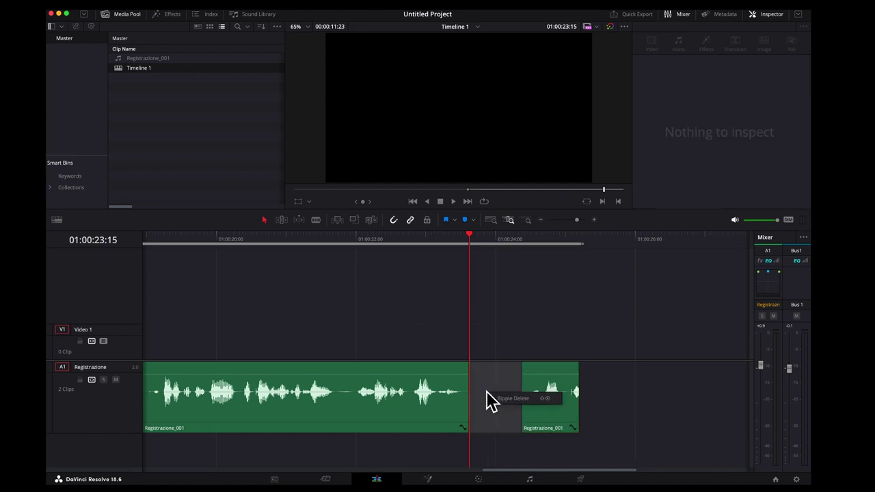
left_click(506, 398)
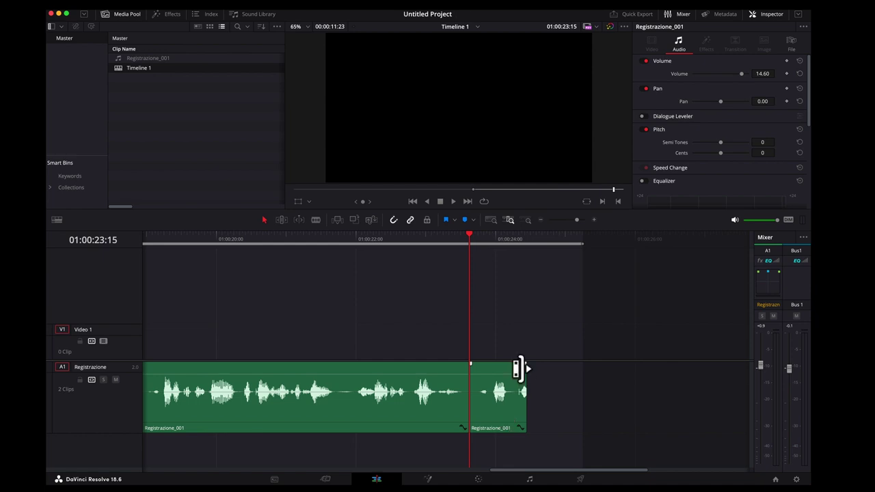
left_click_drag(541, 367, 522, 369)
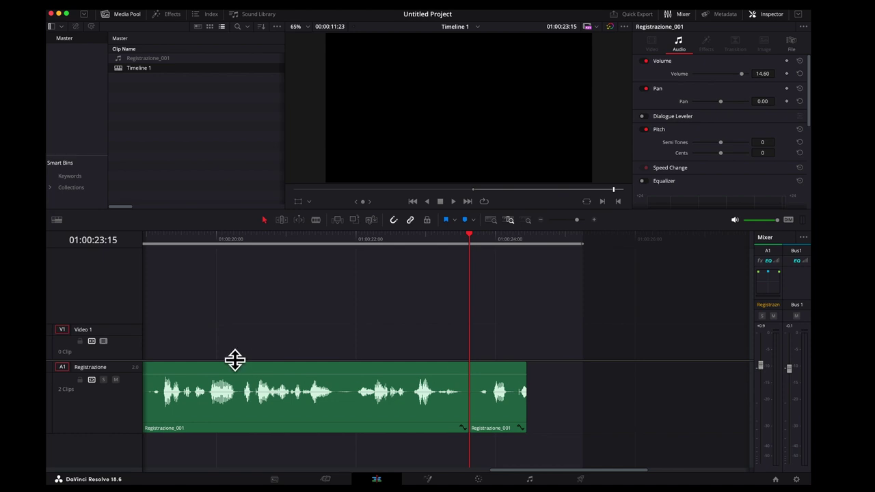
scroll(234, 359, "left", 5)
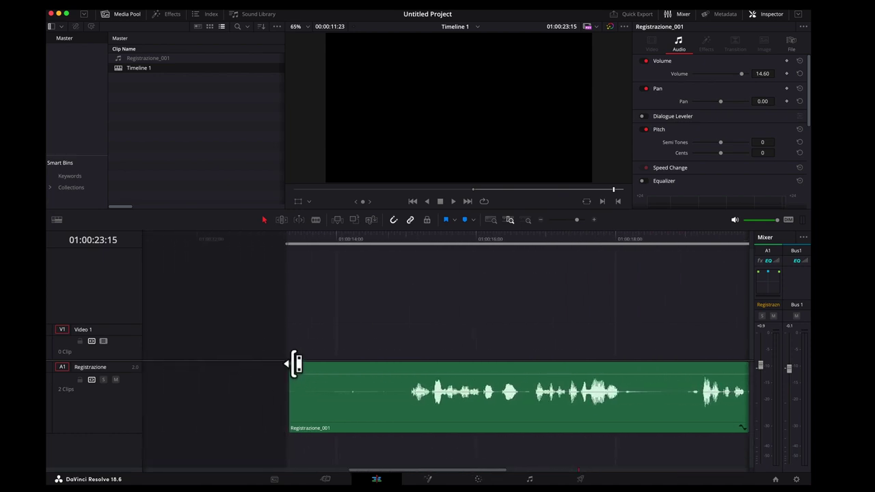
mouse_move(293, 366)
left_mouse_down()
mouse_move(334, 367)
mouse_move(289, 367)
left_mouse_up()
scroll(325, 379, "left", 2)
scroll(324, 379, "right", 3)
scroll(325, 379, "left", 1)
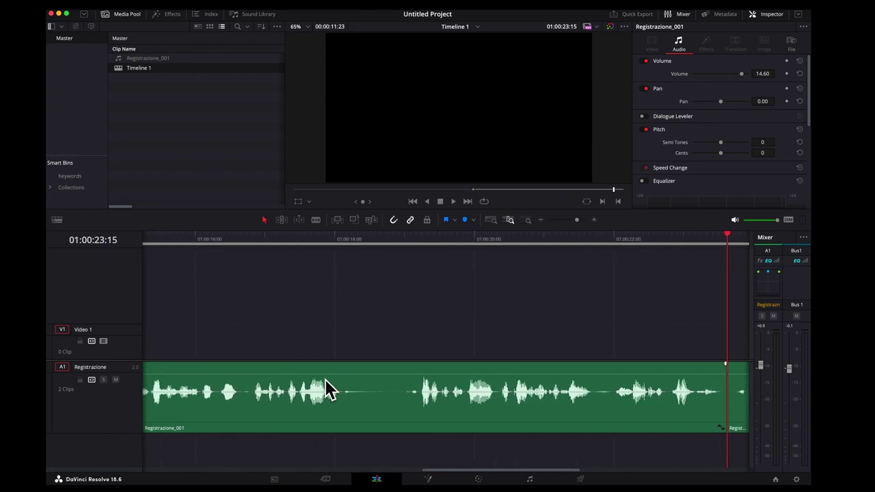
scroll(324, 379, "right", 2)
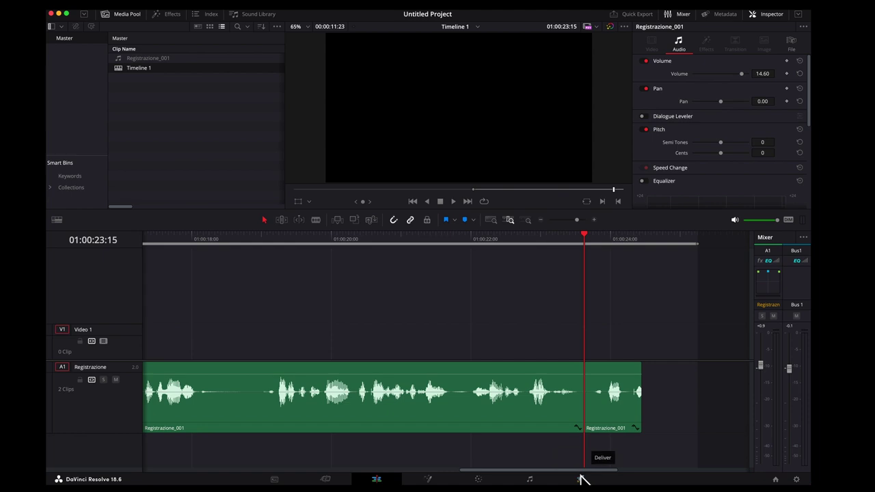
Go to the Deliver page and select the render file name Untitled, leaving it unchanged
left_click(580, 479)
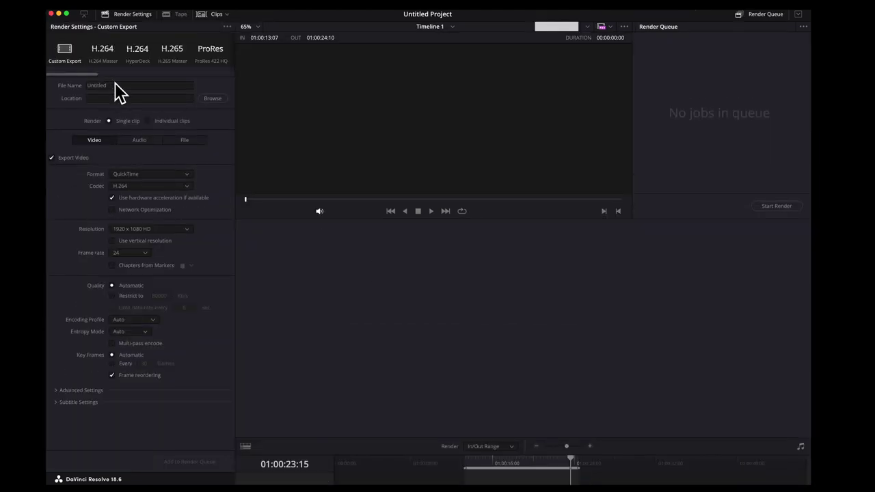
left_click(113, 85)
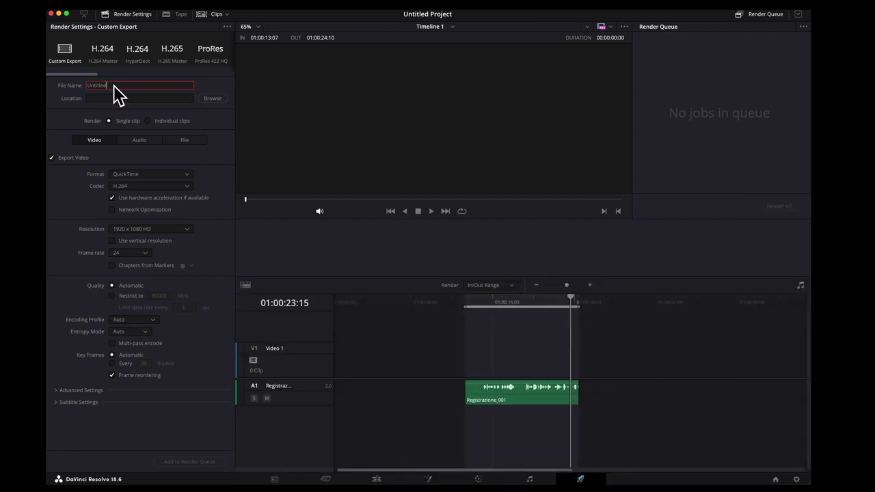
left_click_drag(105, 89, 82, 89)
left_click(106, 90)
left_click_drag(118, 91, 83, 91)
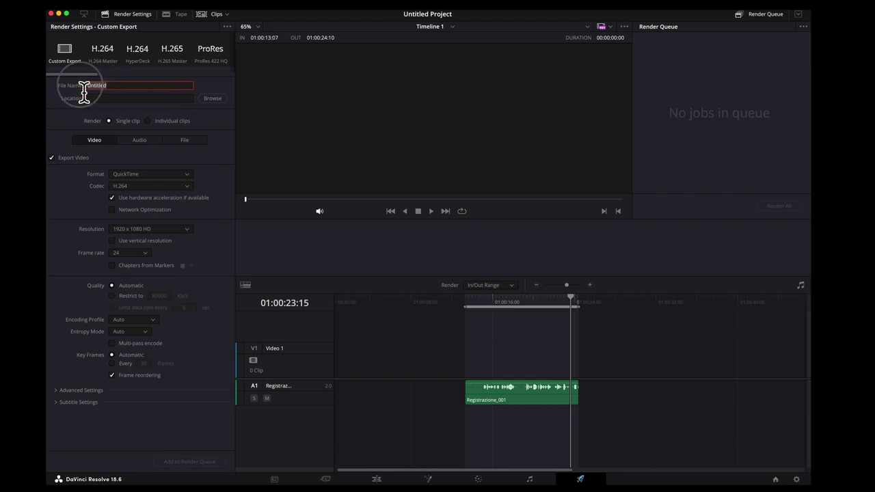
Open the output location browser and cancel it without changing the folder
left_click(209, 100)
left_click(210, 100)
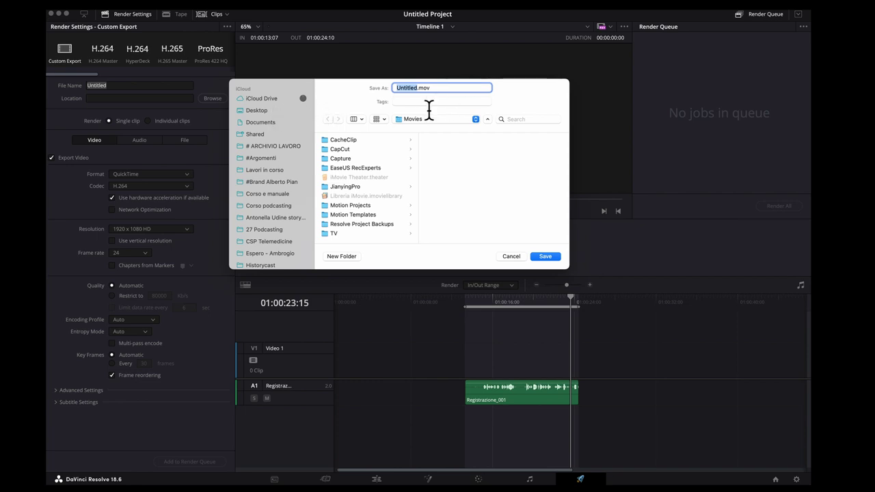
left_click(514, 258)
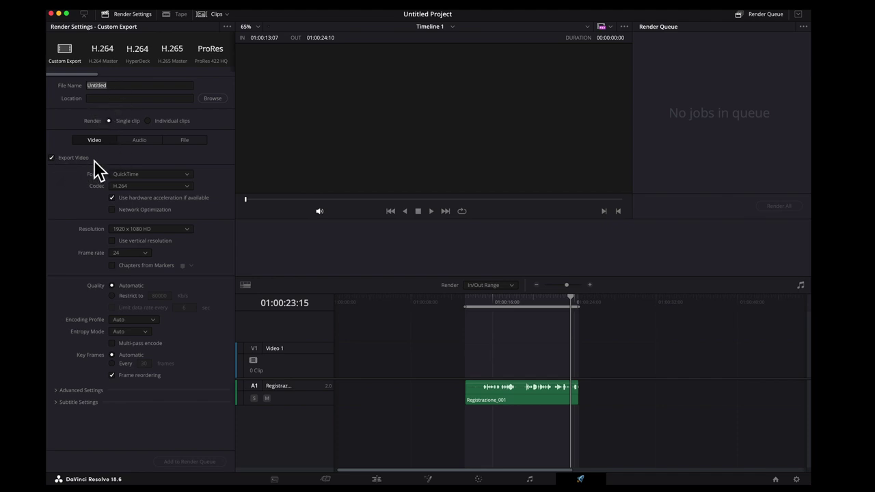
Disable video export and set the audio format to MP3 at 320 Kb/s
left_click(52, 158)
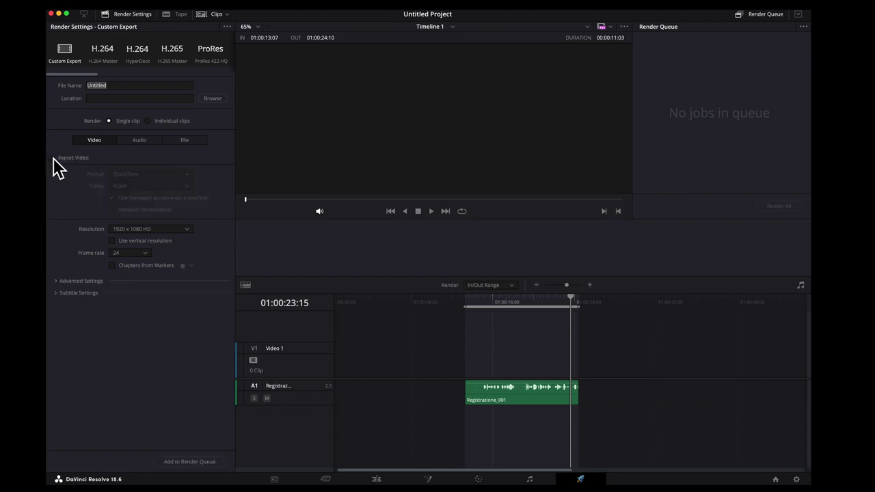
left_click(141, 141)
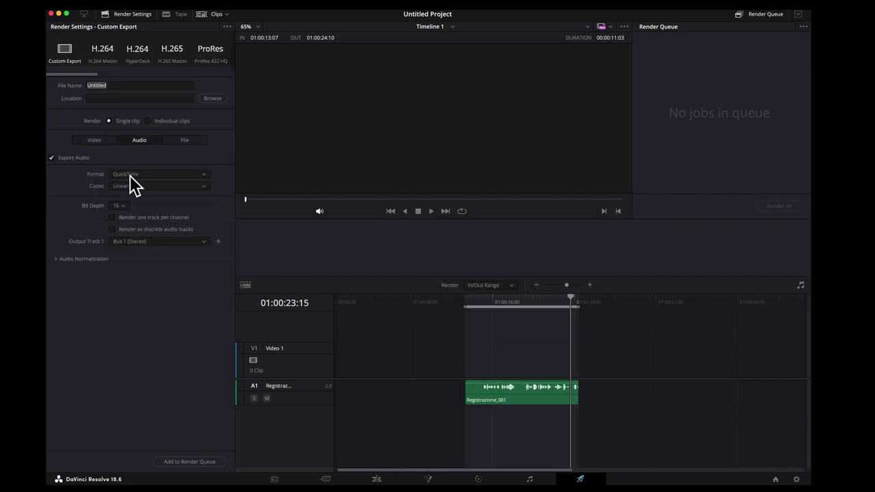
left_click(152, 179)
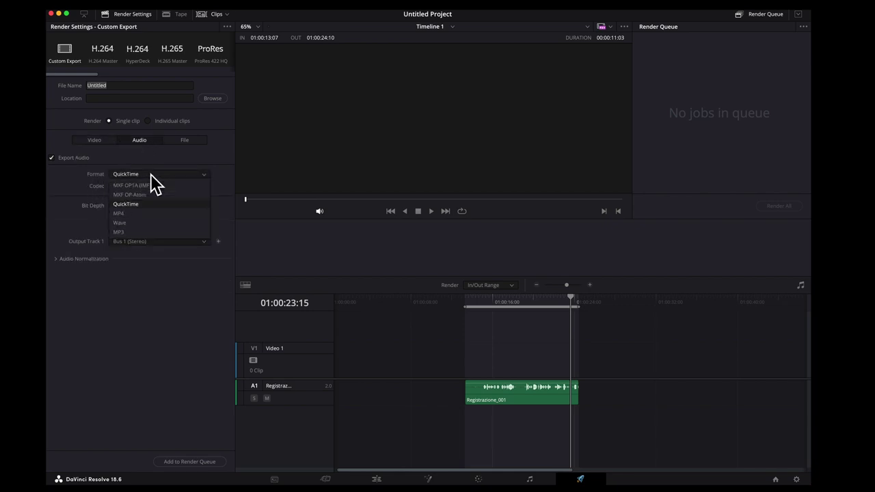
left_click(147, 232)
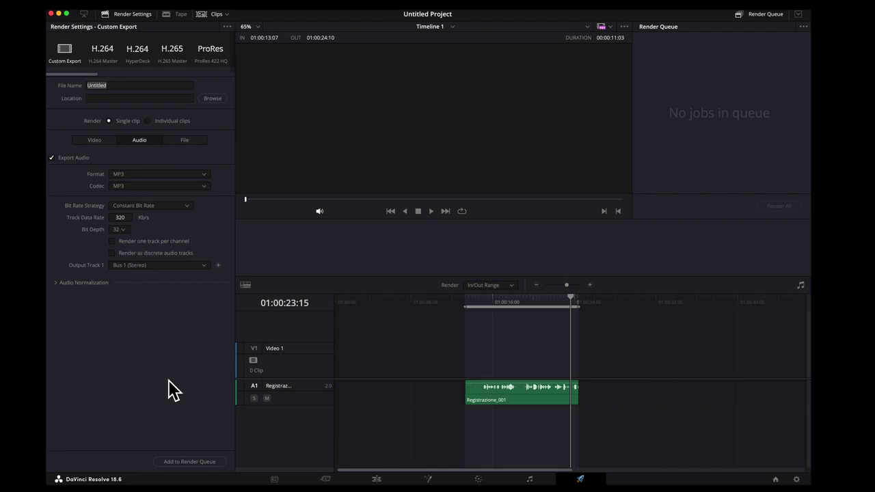
Queue the Untitled.mp3 job for the Movies folder and render it
left_click(203, 463)
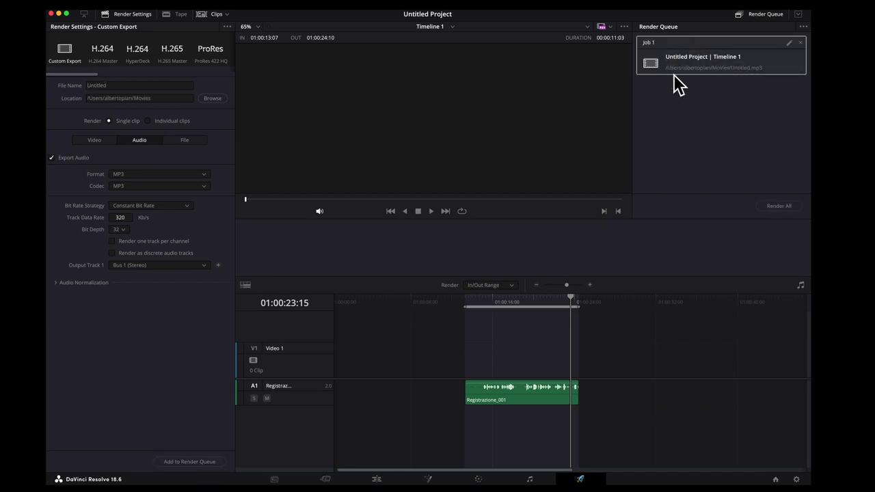
left_click(776, 207)
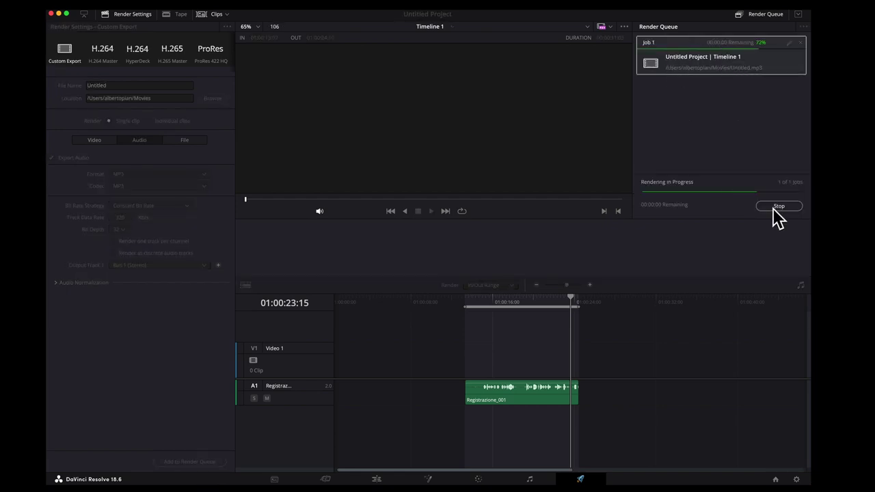